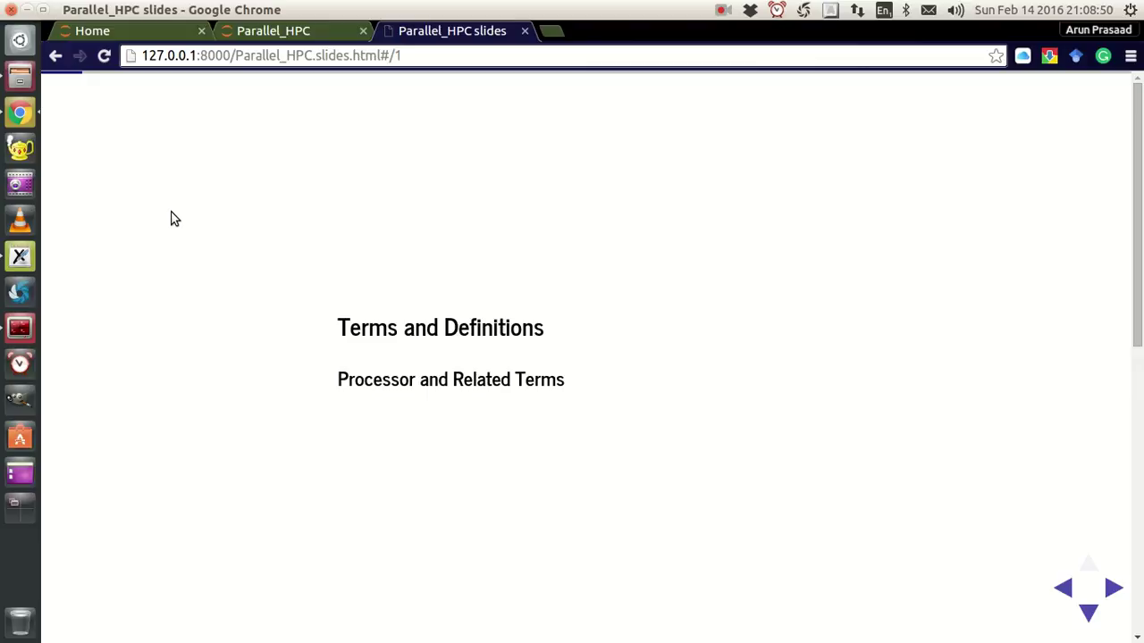
Step: Move the Parallel_HPC deck down one slide to the Processor and Core definitions
key(Down)
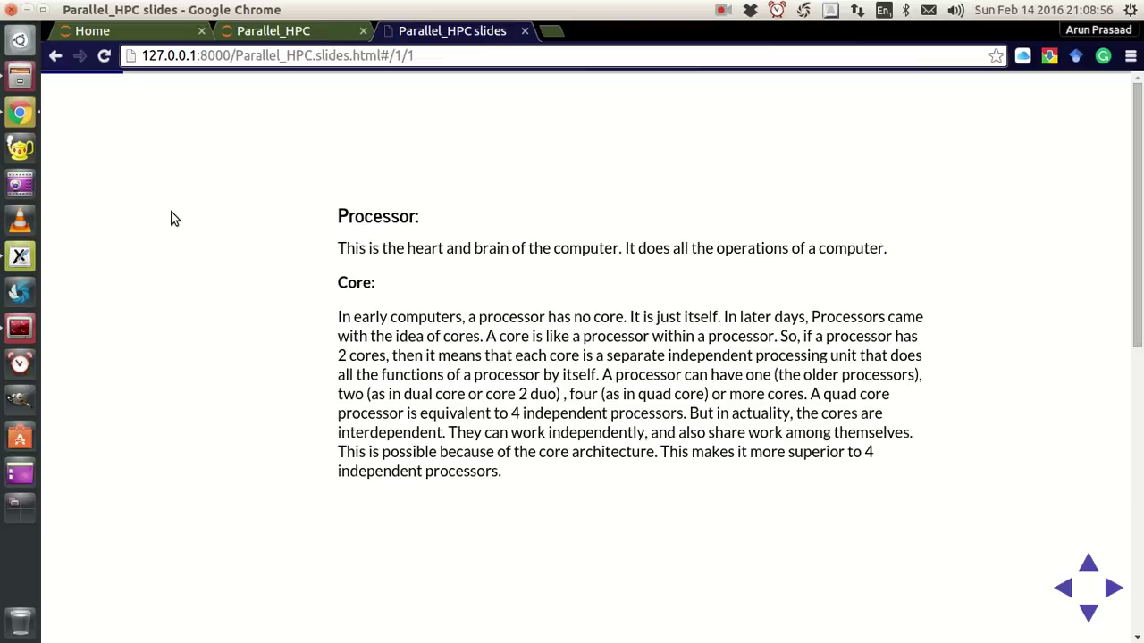
Step: Bring Xournal to the front, maximize it, and handwrite the heading Computer
click(25, 262)
double_click(688, 51)
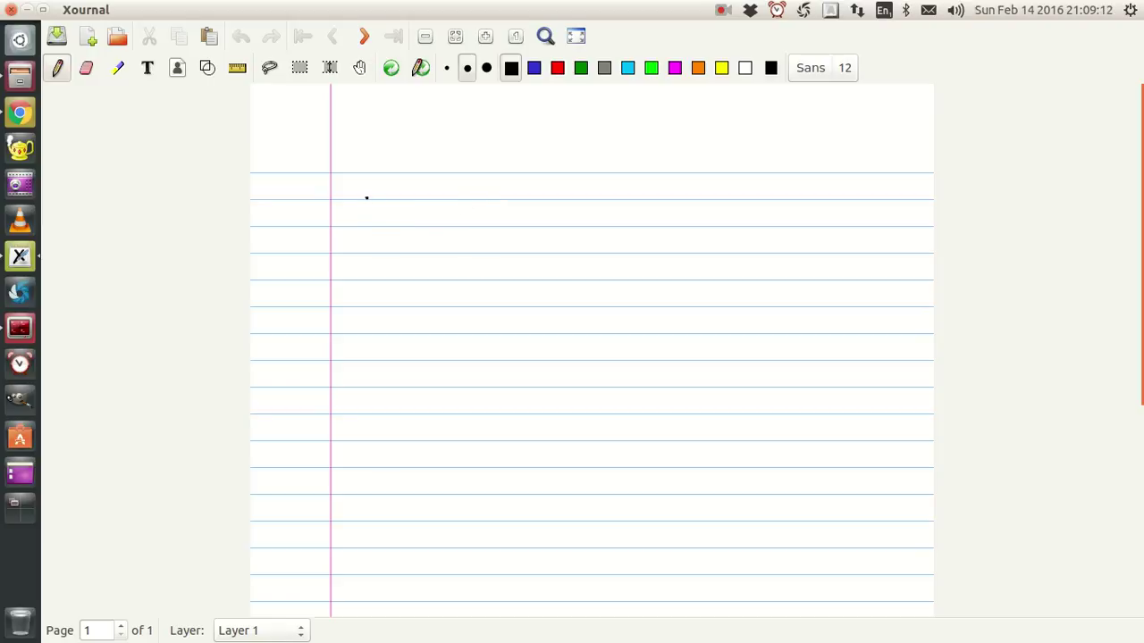
mouse_move(366, 197)
mouse_down()
mouse_move(359, 243)
mouse_move(381, 226)
mouse_move(442, 229)
mouse_move(467, 211)
mouse_move(456, 200)
mouse_up()
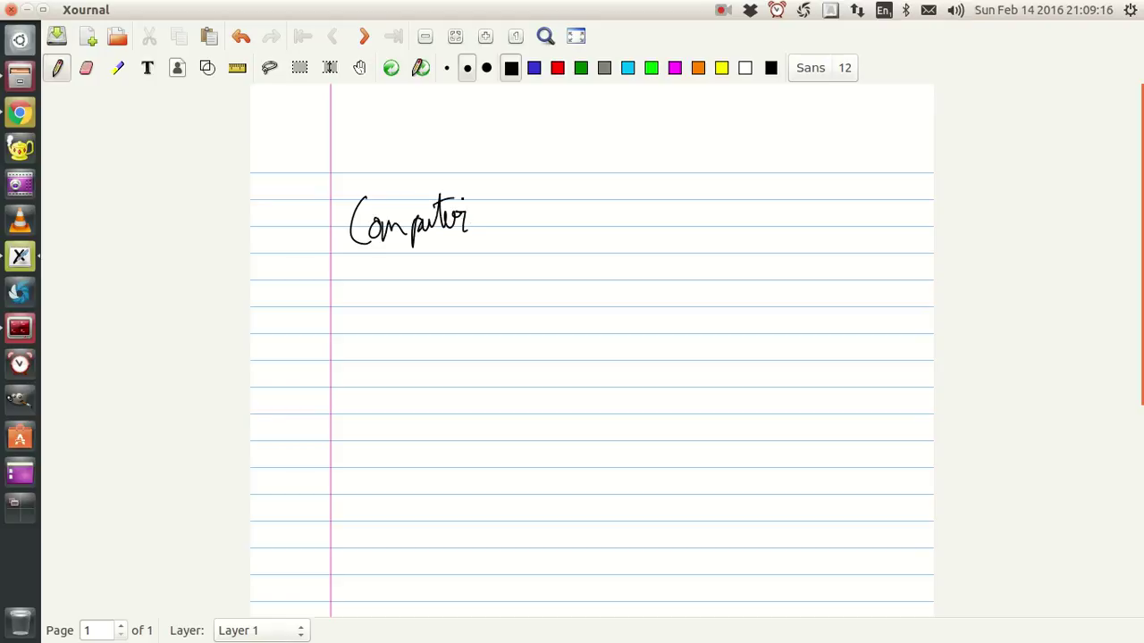
Step: Write the first list item '- Input.' below Computer, undoing a wrong stroke
drag(408, 273, 468, 249)
mouse_move(458, 250)
mouse_down()
mouse_move(456, 281)
mouse_move(471, 275)
mouse_move(483, 286)
mouse_move(500, 254)
mouse_up()
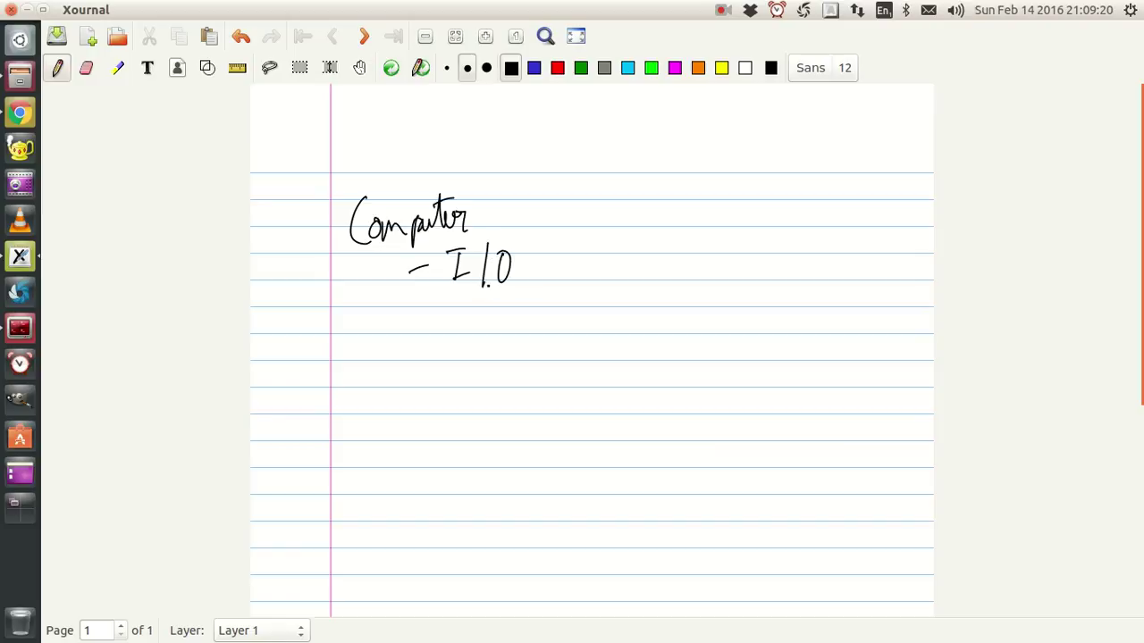
key(ctrl+z)
key(ctrl+z)
mouse_move(477, 268)
mouse_down()
mouse_move(474, 281)
mouse_move(488, 283)
mouse_up()
mouse_move(492, 271)
mouse_down()
mouse_move(490, 298)
mouse_move(500, 283)
mouse_up()
drag(503, 272, 523, 279)
drag(516, 259, 531, 258)
click(535, 259)
Step: Add the list items '- Output.' and '- CPU' beneath Input
drag(414, 328, 435, 325)
mouse_move(468, 307)
mouse_down()
mouse_move(462, 334)
mouse_move(477, 305)
mouse_up()
drag(479, 315, 497, 331)
mouse_move(489, 316)
mouse_down()
mouse_move(502, 315)
mouse_move(503, 348)
mouse_up()
drag(505, 322, 539, 331)
drag(544, 311, 546, 332)
drag(538, 319, 552, 317)
click(555, 317)
drag(417, 379, 457, 382)
mouse_move(479, 359)
mouse_down()
mouse_move(479, 379)
mouse_move(507, 361)
mouse_up()
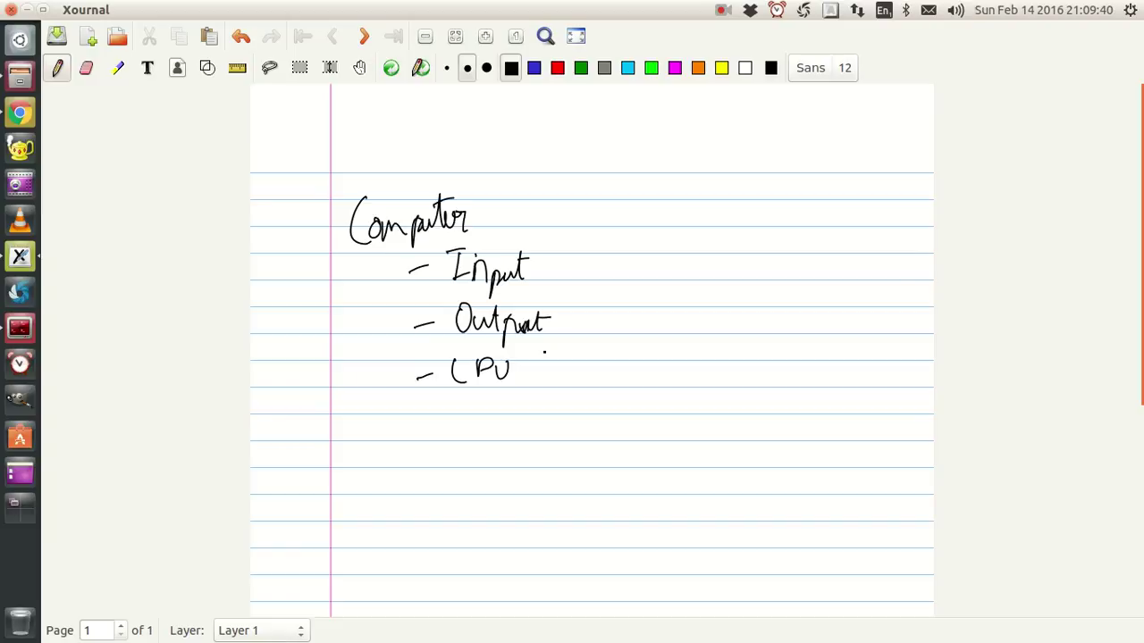
Step: Check the Parallel_HPC slides in Chrome, then return to the notes
scroll(544, 352, down, 5)
scroll(544, 352, up, 2)
scroll(544, 352, down, 2)
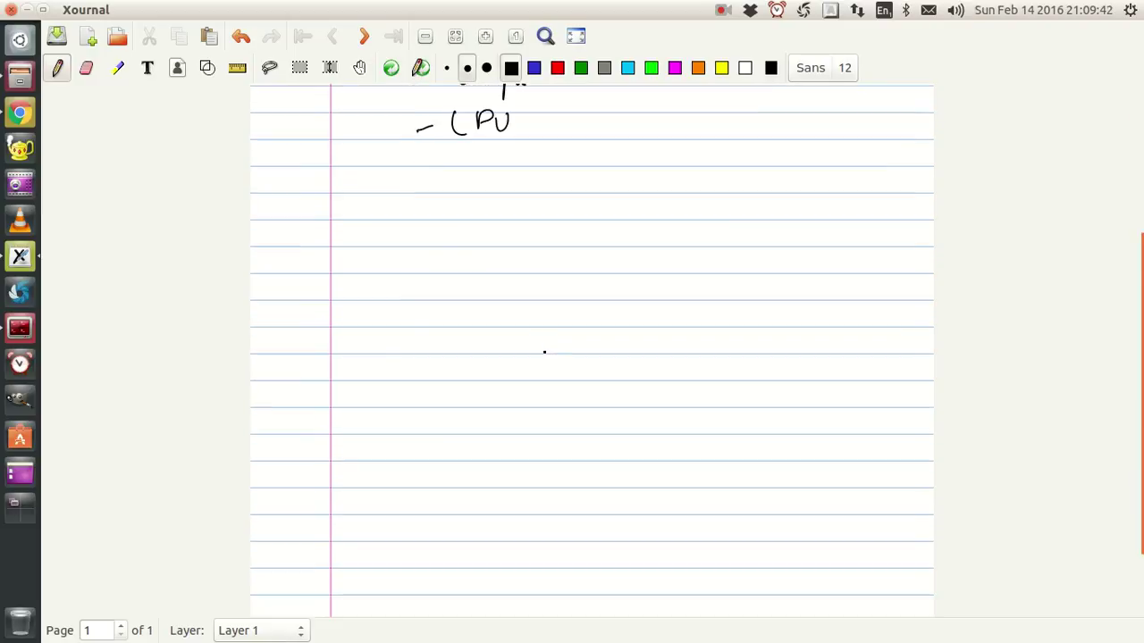
scroll(544, 352, up, 1)
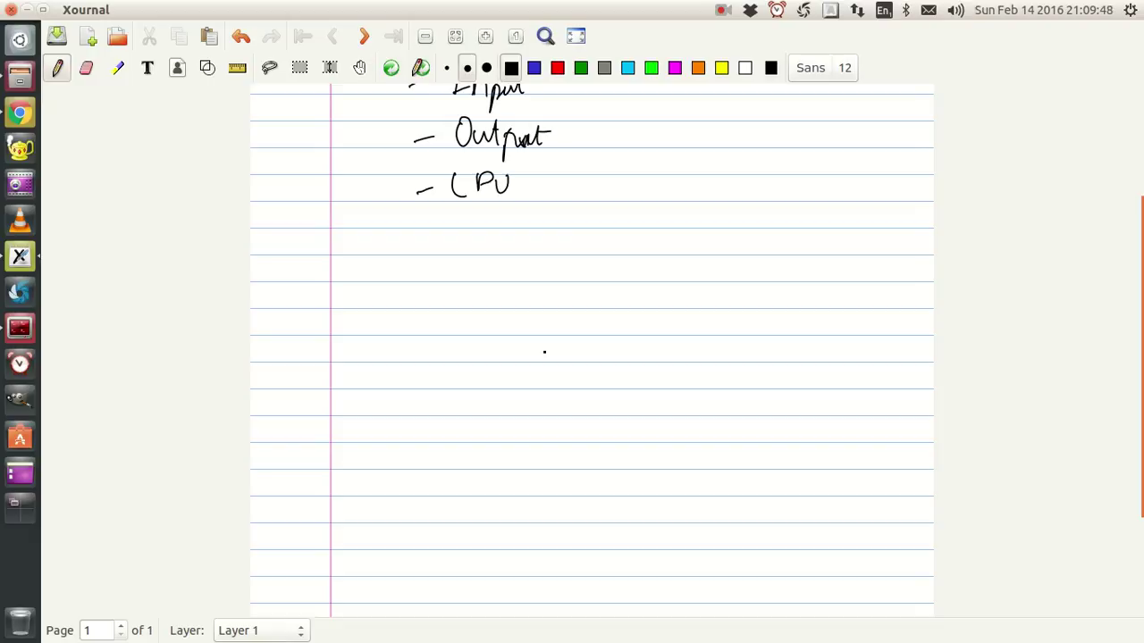
click(20, 112)
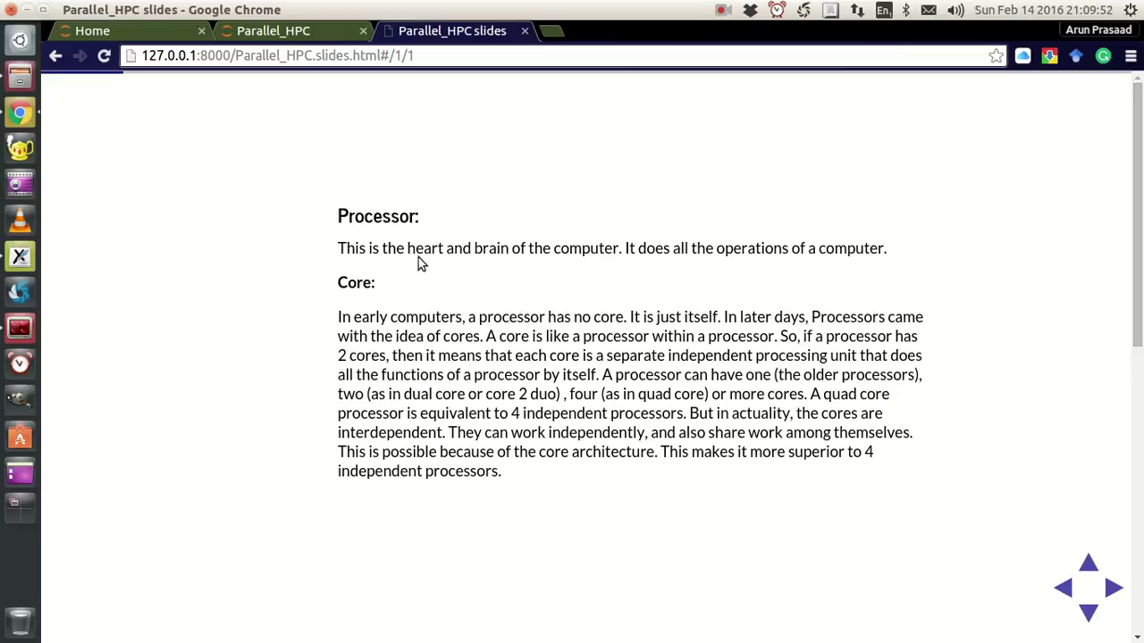
click(20, 257)
Step: Scroll below the Computer list, then bring the Processor and Core slide in Chrome forward
scroll(306, 286, up, 5)
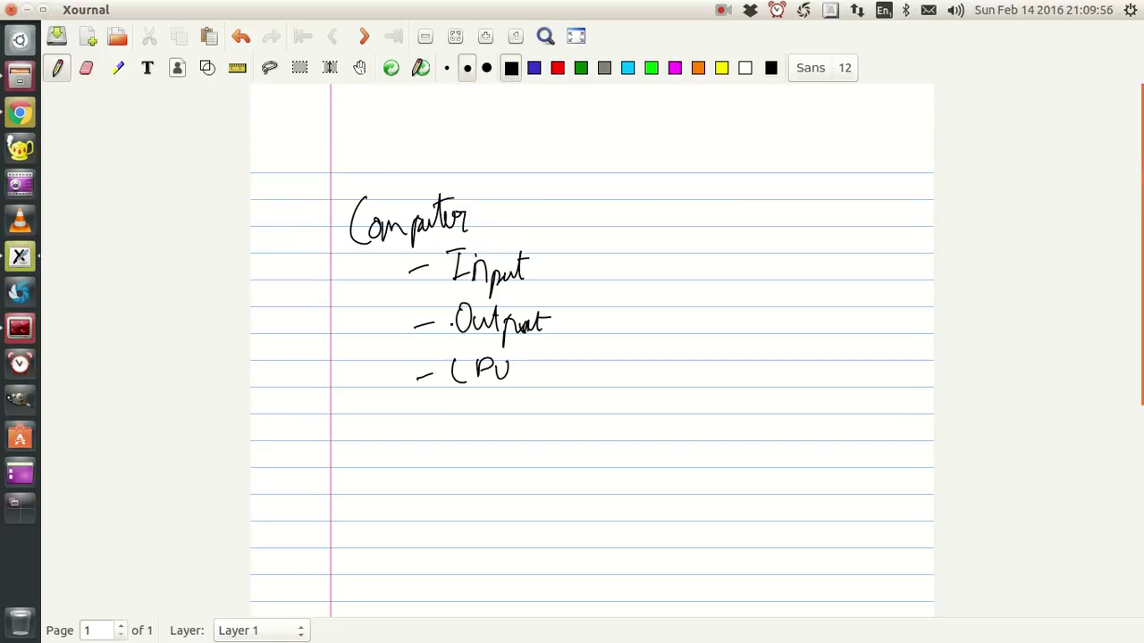
scroll(538, 292, down, 2)
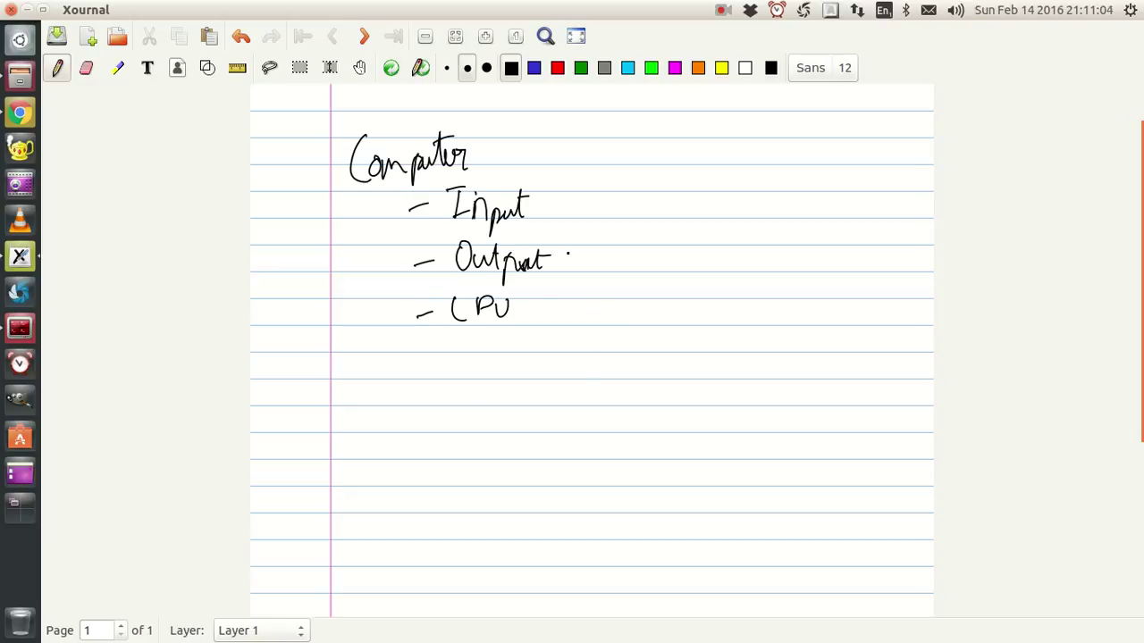
scroll(567, 253, down, 5)
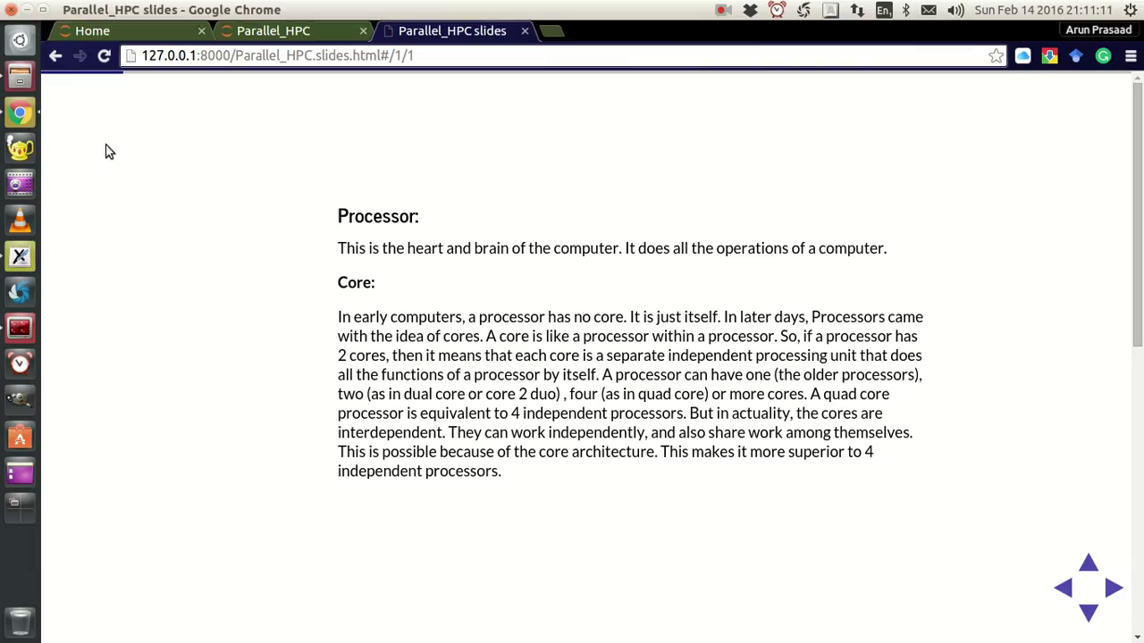
click(23, 121)
Step: Draw the processor box below CPU with small inner boxes and a leader line
click(20, 257)
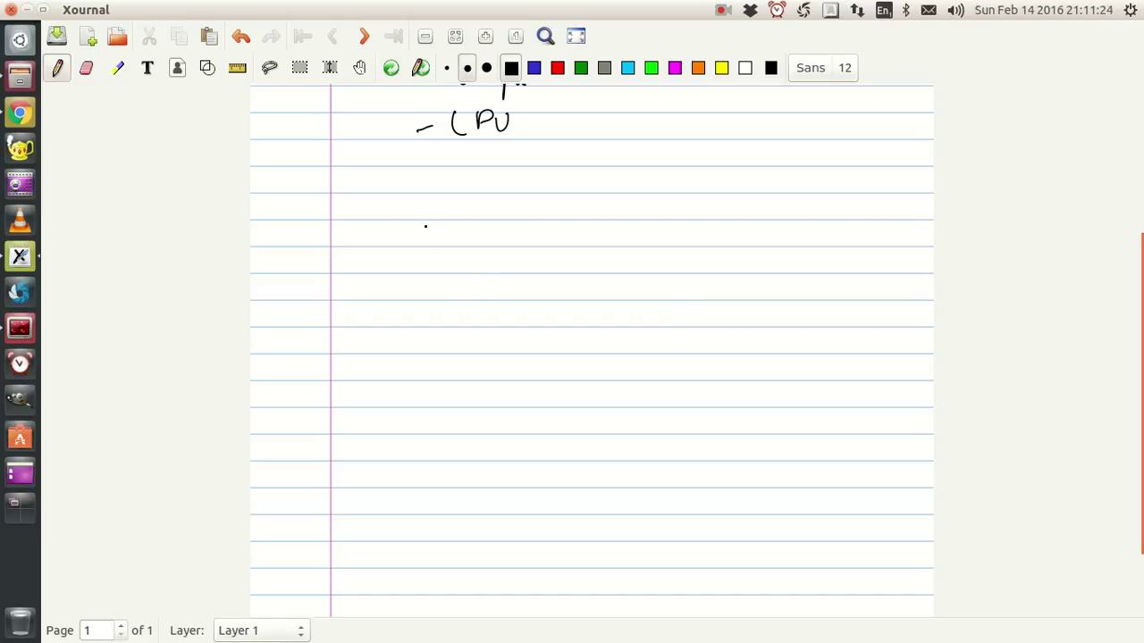
mouse_move(420, 222)
mouse_down()
mouse_move(426, 300)
mouse_move(518, 209)
mouse_move(517, 297)
mouse_move(425, 314)
mouse_move(419, 291)
mouse_move(426, 313)
mouse_up()
click(497, 269)
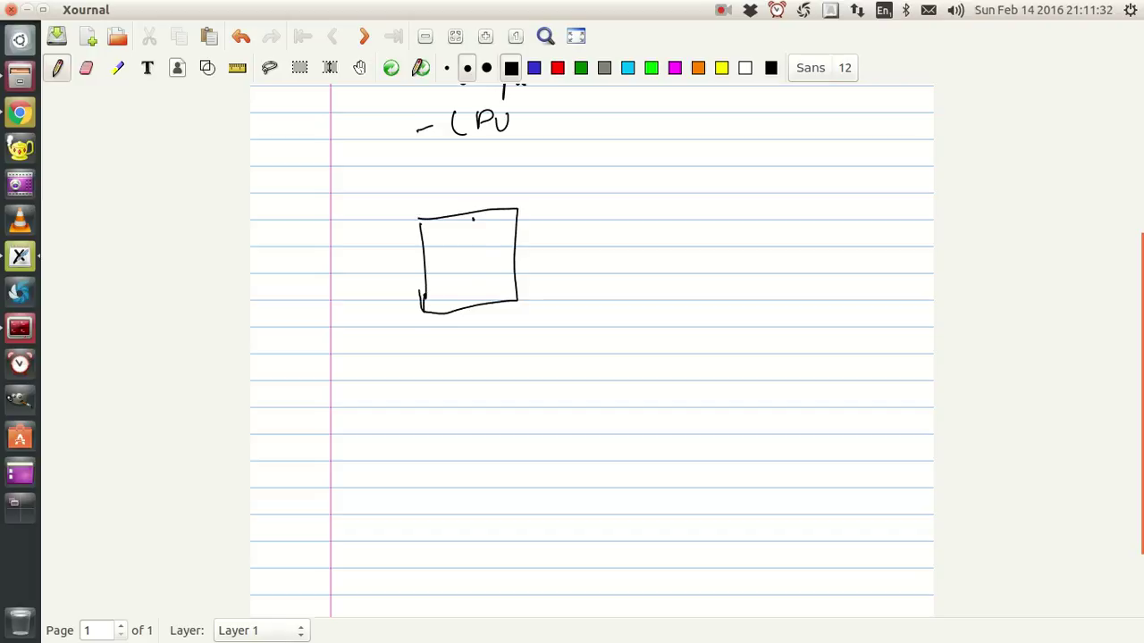
mouse_move(473, 218)
mouse_down()
mouse_move(475, 237)
mouse_move(527, 229)
mouse_move(502, 214)
mouse_move(543, 189)
mouse_move(597, 190)
mouse_move(612, 205)
mouse_move(602, 213)
mouse_up()
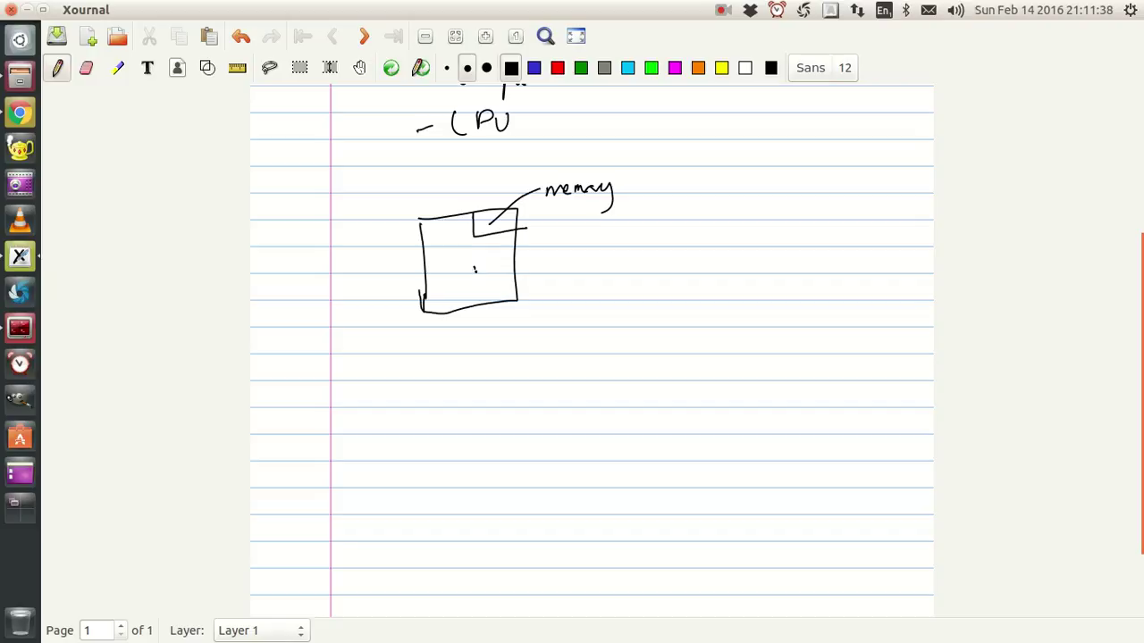
mouse_move(475, 268)
mouse_down()
mouse_move(482, 313)
mouse_move(501, 265)
mouse_move(543, 274)
mouse_move(558, 262)
mouse_move(565, 284)
mouse_up()
Step: Label the lower box ALU and add a CU square with leader line, redrawing the U
mouse_move(553, 277)
mouse_down()
mouse_move(582, 283)
mouse_move(599, 258)
mouse_up()
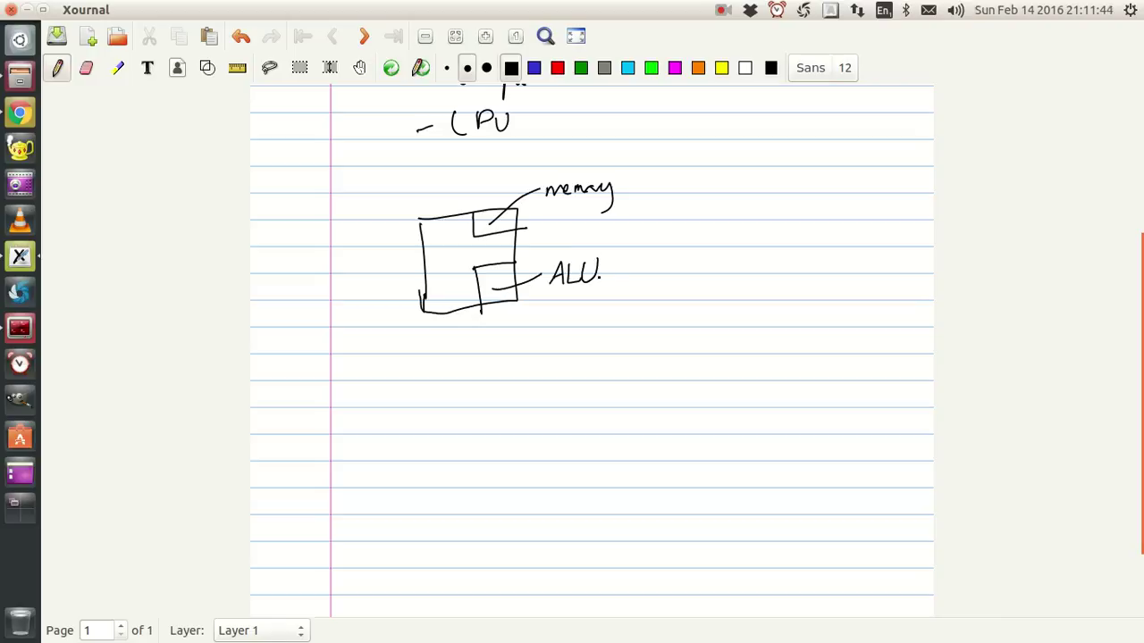
click(608, 274)
mouse_move(438, 249)
mouse_down()
mouse_move(438, 275)
mouse_move(438, 245)
mouse_move(461, 259)
mouse_move(446, 275)
mouse_move(552, 235)
mouse_move(562, 248)
mouse_up()
click(556, 245)
drag(566, 232, 581, 246)
click(589, 241)
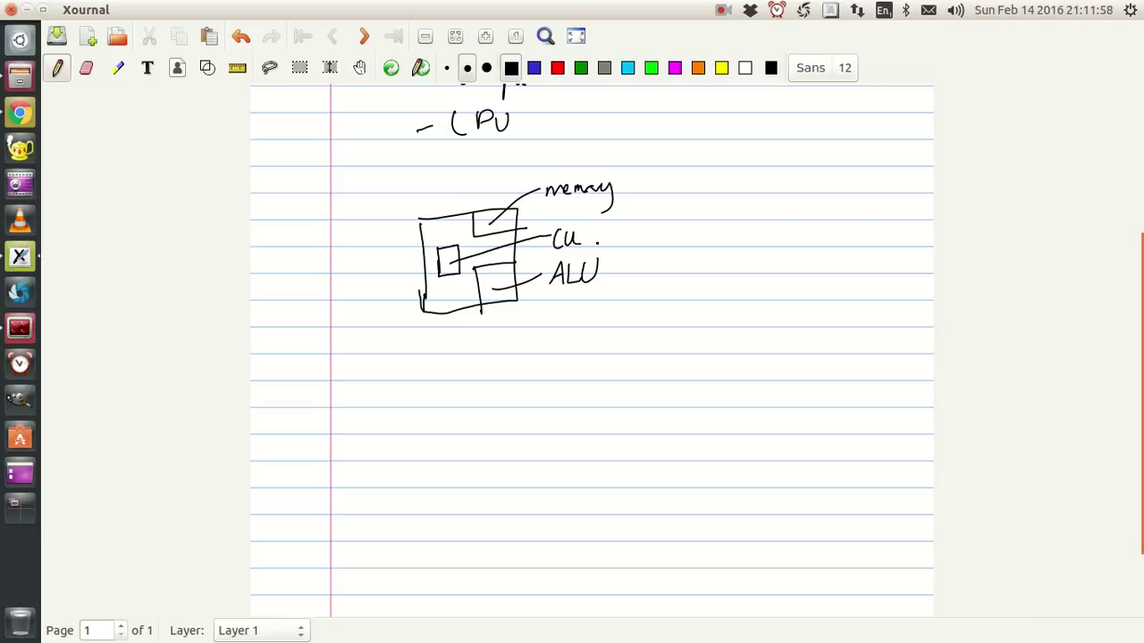
key(ctrl+z)
drag(570, 232, 582, 232)
Step: Extend the 'memory' label to read 'memory unit'
drag(621, 184, 660, 195)
drag(654, 185, 666, 184)
click(671, 194)
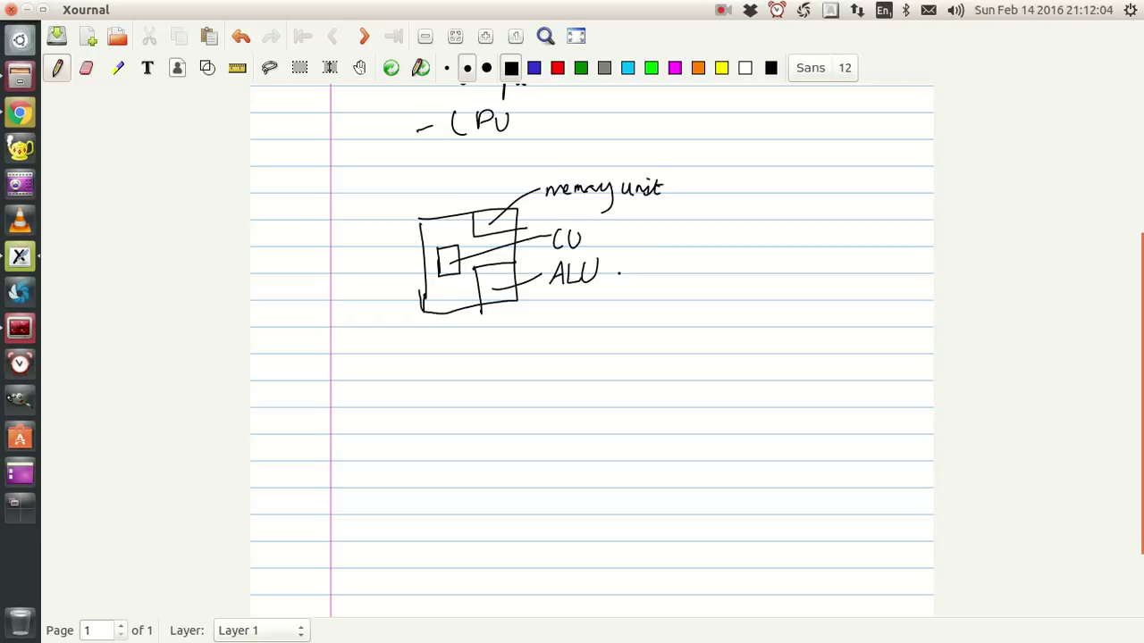
Step: Write '– Arithmetic & logical unit' after the ALU label
drag(617, 270, 645, 253)
mouse_move(646, 253)
mouse_down()
mouse_move(650, 274)
mouse_move(645, 266)
mouse_up()
mouse_move(653, 274)
mouse_down()
mouse_move(662, 261)
mouse_move(665, 273)
mouse_up()
mouse_move(668, 250)
mouse_down()
mouse_move(668, 272)
mouse_move(678, 256)
mouse_up()
mouse_move(674, 252)
mouse_down()
mouse_move(685, 274)
mouse_move(708, 257)
mouse_move(713, 276)
mouse_up()
click(711, 274)
drag(706, 265, 721, 277)
mouse_move(729, 267)
mouse_down()
mouse_move(725, 277)
mouse_move(768, 272)
mouse_up()
mouse_move(780, 261)
mouse_down()
mouse_move(783, 300)
mouse_move(824, 273)
mouse_up()
click(809, 263)
mouse_move(830, 256)
mouse_down()
mouse_move(830, 274)
mouse_move(885, 276)
mouse_up()
click(875, 259)
Step: Write '– Control Unit' after the CU label
drag(876, 266, 890, 264)
drag(601, 239, 650, 248)
mouse_move(645, 238)
mouse_down()
mouse_move(694, 234)
mouse_move(709, 246)
mouse_up()
mouse_move(716, 228)
mouse_down()
mouse_move(715, 247)
mouse_move(723, 235)
mouse_up()
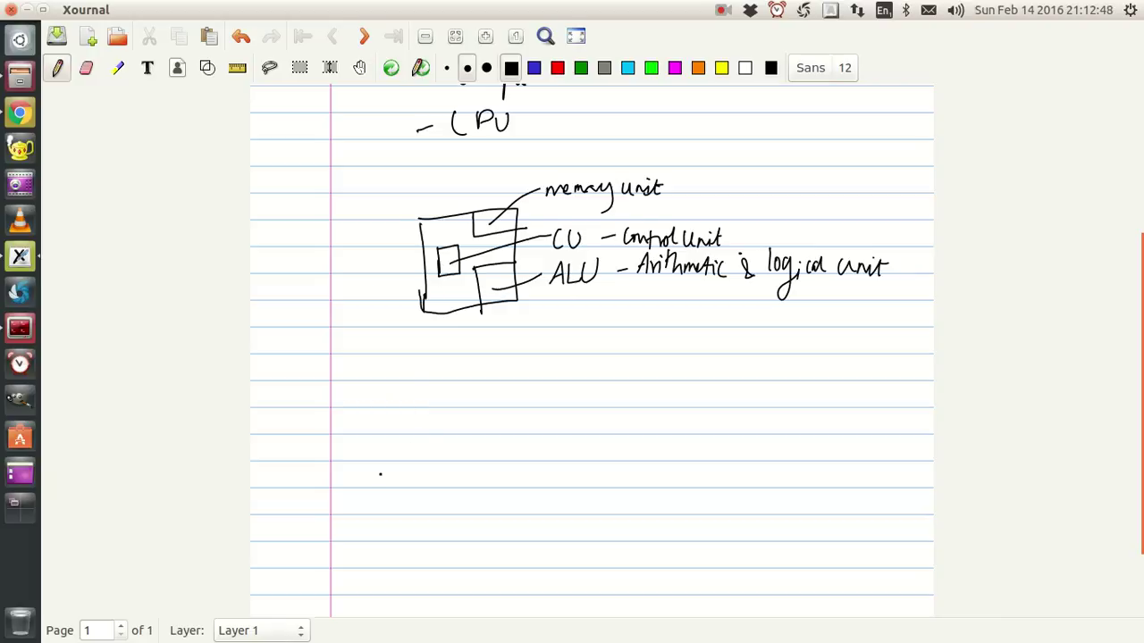
Step: Write Input below the processor diagram, undoing one mistaken stroke
drag(352, 475, 369, 474)
mouse_move(358, 476)
mouse_down()
mouse_move(357, 501)
mouse_move(368, 501)
mouse_up()
mouse_move(376, 475)
mouse_down()
mouse_move(384, 497)
mouse_move(422, 497)
mouse_up()
key(ctrl+z)
drag(413, 477, 427, 476)
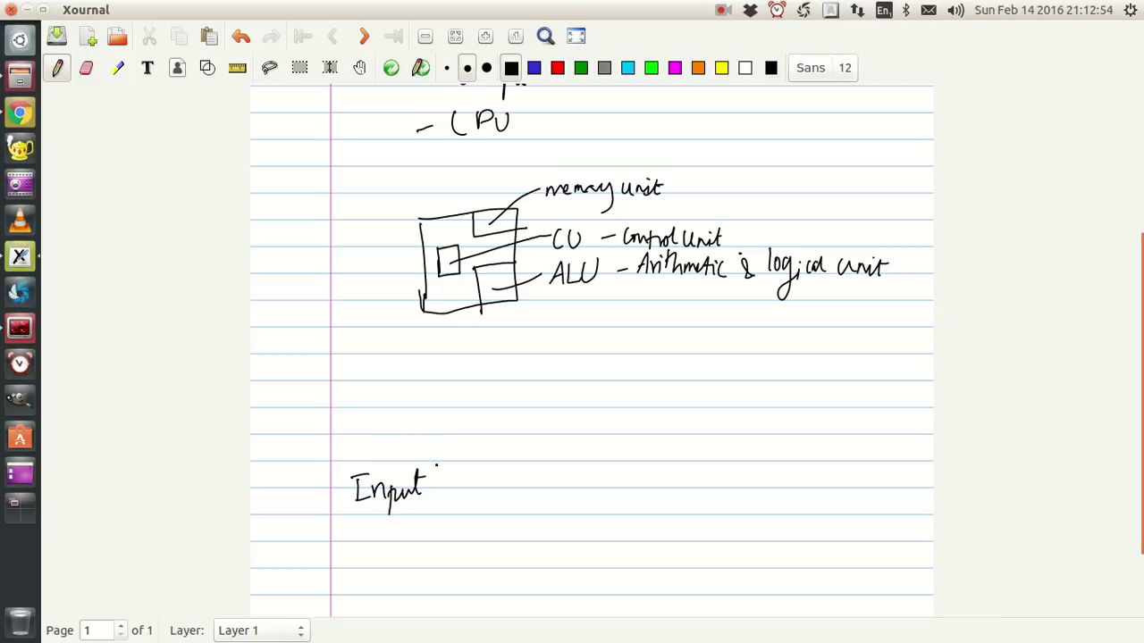
Step: Box Input, draw the boxed Output label, and start a line from Input upward
mouse_move(340, 462)
mouse_down()
mouse_move(350, 527)
mouse_move(421, 450)
mouse_move(449, 511)
mouse_move(361, 524)
mouse_up()
mouse_move(633, 454)
mouse_down()
mouse_move(636, 502)
mouse_move(703, 446)
mouse_move(656, 504)
mouse_move(656, 482)
mouse_move(683, 483)
mouse_move(702, 461)
mouse_move(683, 465)
mouse_up()
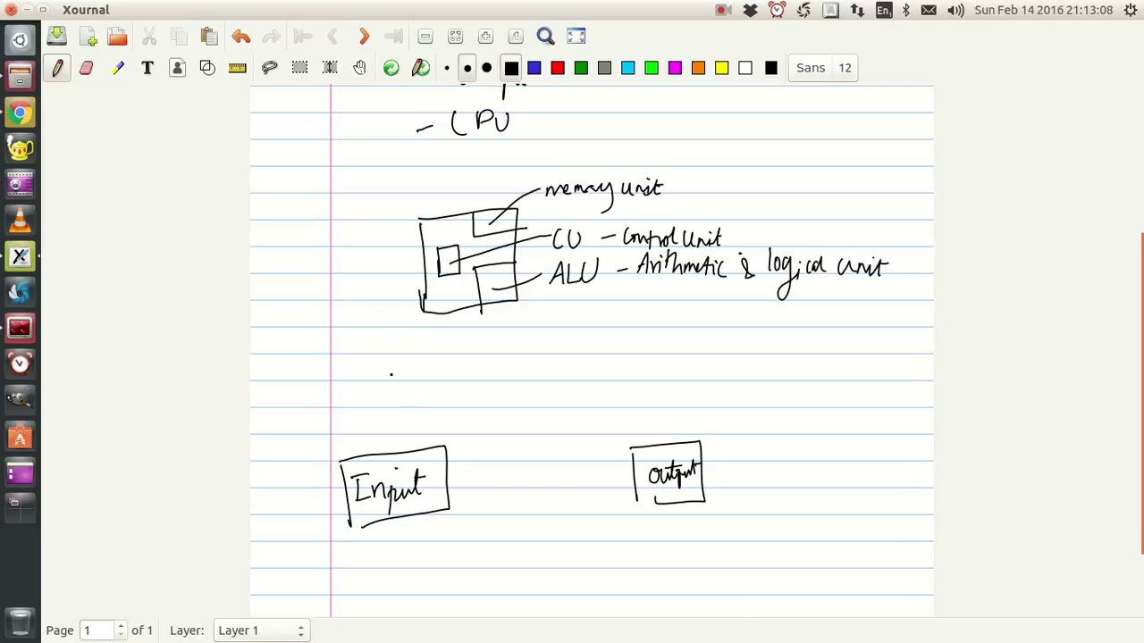
mouse_move(393, 473)
mouse_down()
mouse_move(431, 337)
mouse_move(424, 349)
mouse_move(441, 352)
mouse_up()
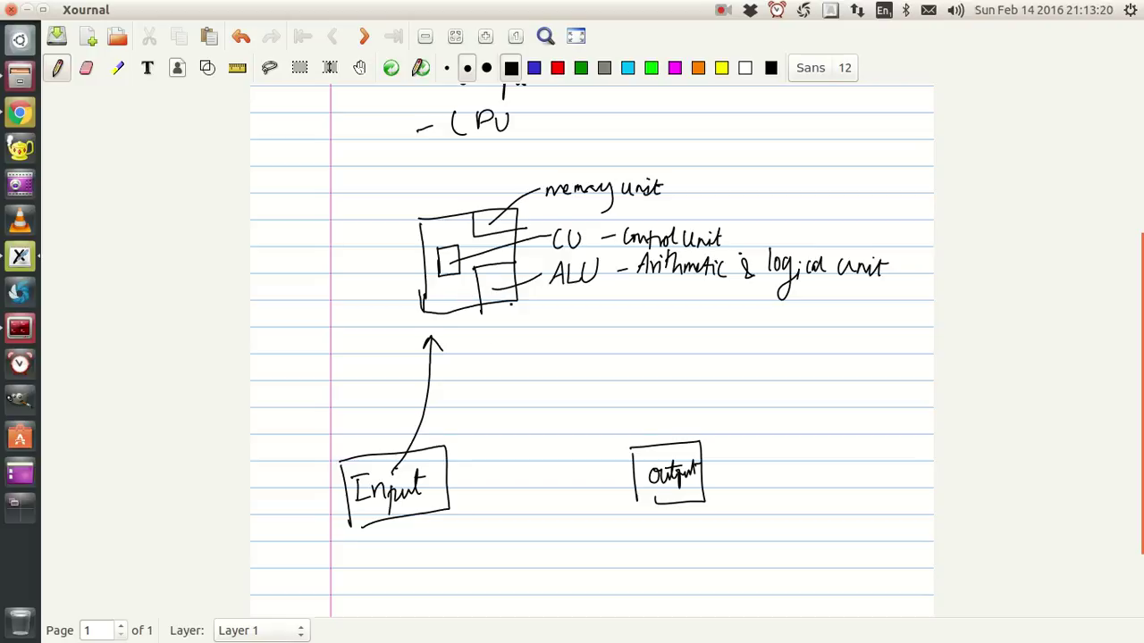
Step: Draw a curved arrow from ALU down to Output and a large outline around the processor
mouse_move(502, 301)
mouse_down()
mouse_move(597, 381)
mouse_move(647, 460)
mouse_move(659, 440)
mouse_up()
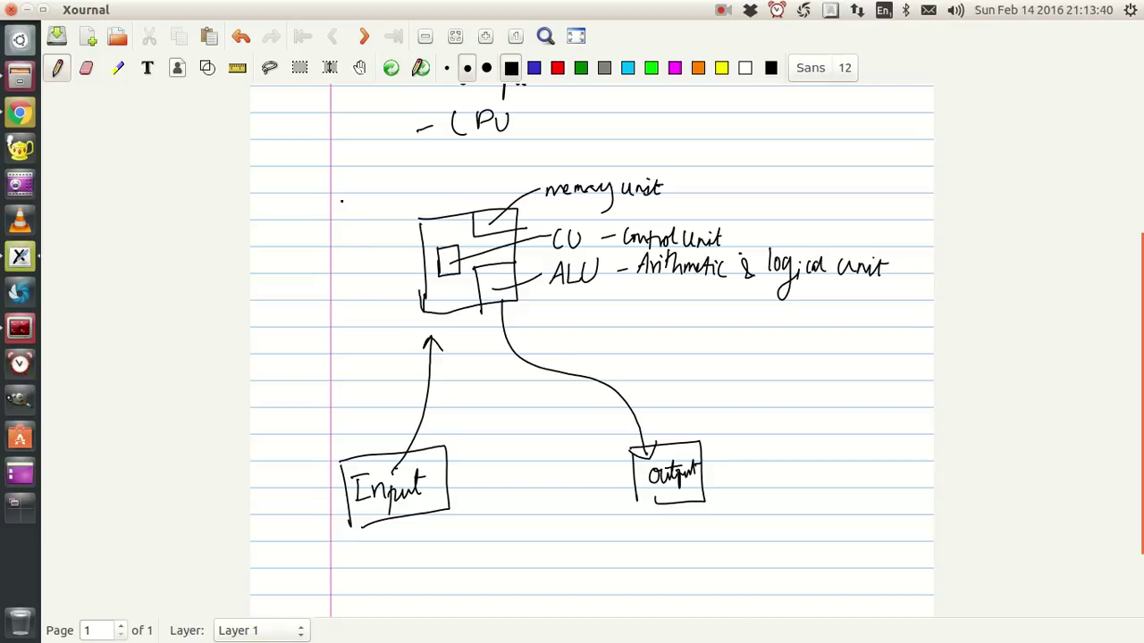
mouse_move(334, 166)
mouse_down()
mouse_move(348, 358)
mouse_move(372, 404)
mouse_move(661, 363)
mouse_move(888, 353)
mouse_move(909, 196)
mouse_move(795, 131)
mouse_move(371, 179)
mouse_move(324, 173)
mouse_up()
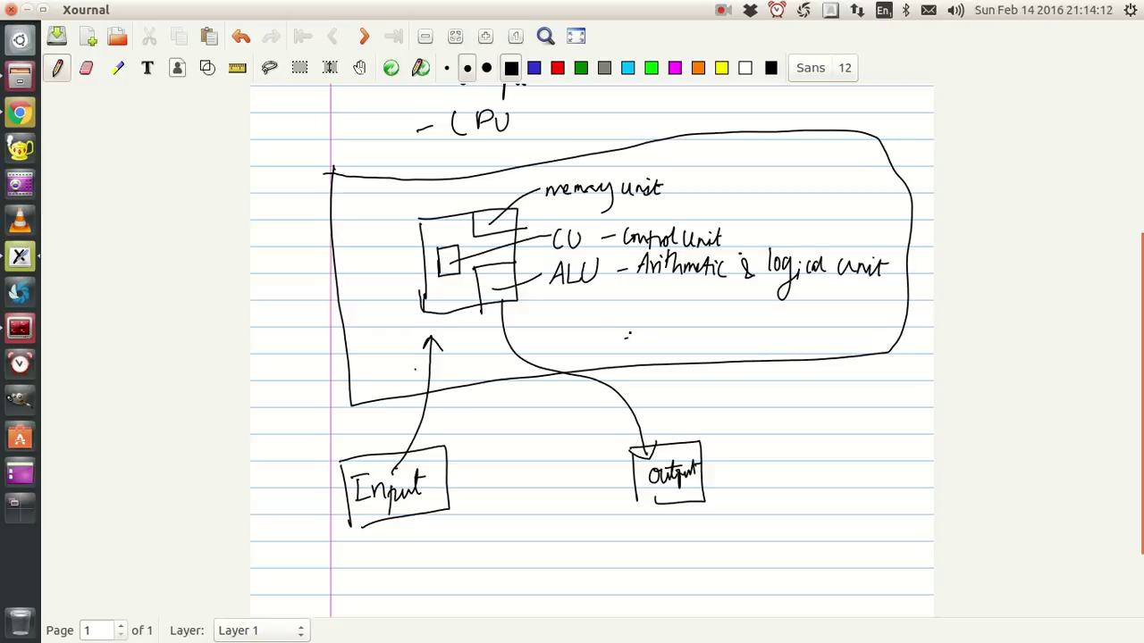
Step: Write 'motherboard' inside the large outline below the ALU label
mouse_move(621, 355)
mouse_down()
mouse_move(675, 341)
mouse_move(685, 357)
mouse_move(753, 356)
mouse_up()
drag(745, 350, 774, 329)
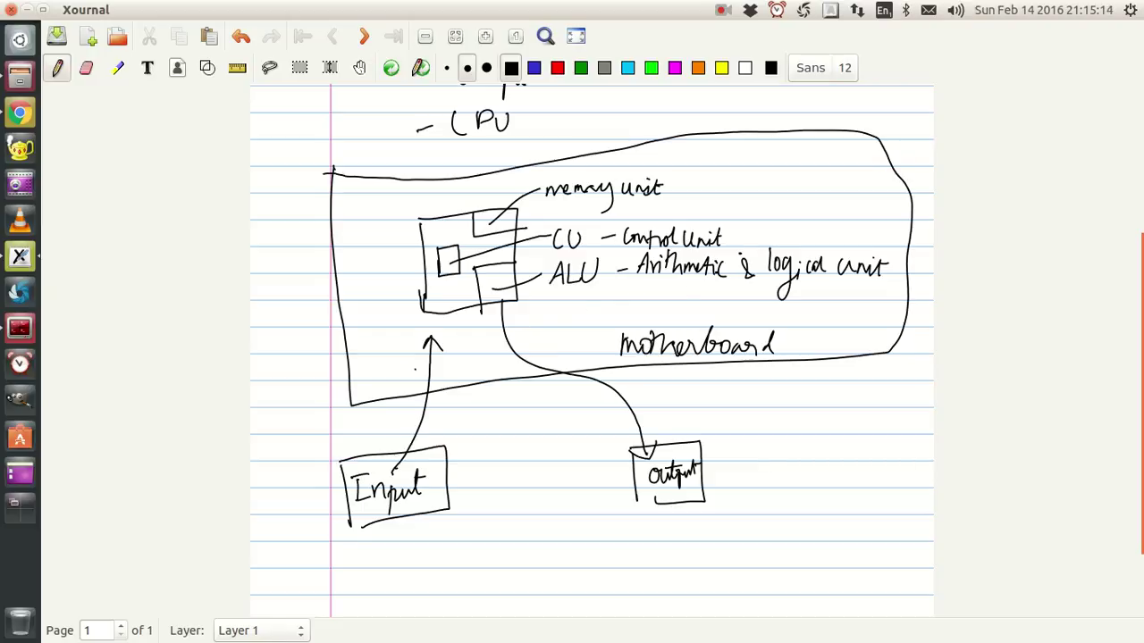
Step: Draw a box labelled RAM in the outline's top-right corner
mouse_move(786, 157)
mouse_down()
mouse_move(779, 235)
mouse_move(829, 161)
mouse_move(786, 237)
mouse_move(769, 229)
mouse_up()
drag(798, 190, 797, 216)
mouse_move(797, 189)
mouse_down()
mouse_move(812, 220)
mouse_move(842, 224)
mouse_up()
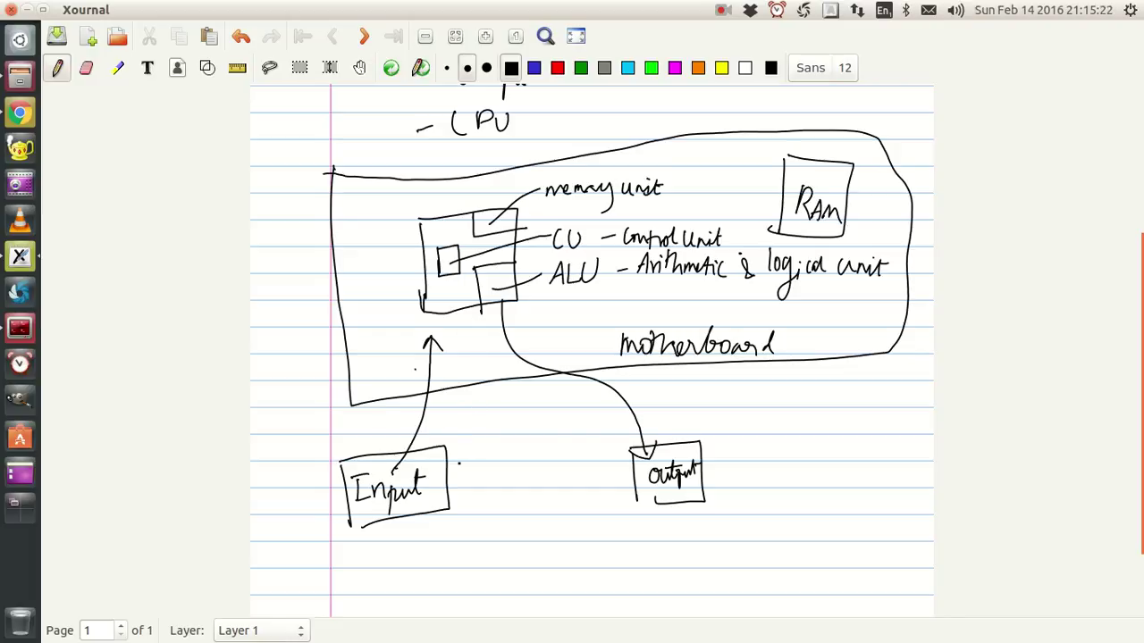
Step: Write a boxed a+b beside Input with an arrow up into the processor
mouse_move(477, 477)
mouse_down()
mouse_move(469, 490)
mouse_move(500, 481)
mouse_up()
mouse_move(493, 474)
mouse_down()
mouse_move(493, 490)
mouse_move(517, 486)
mouse_move(468, 506)
mouse_up()
mouse_move(463, 457)
mouse_down()
mouse_move(528, 454)
mouse_move(474, 509)
mouse_up()
drag(484, 455, 459, 346)
mouse_move(453, 363)
mouse_down()
mouse_move(459, 345)
mouse_move(476, 367)
mouse_up()
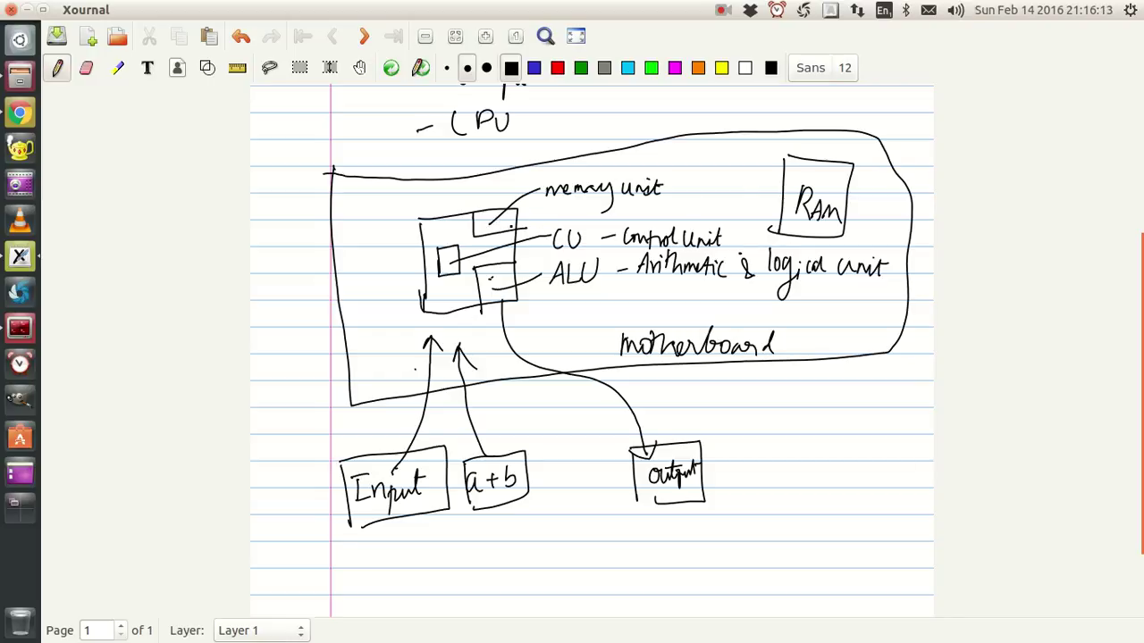
Step: Draw a line from the memory unit box across to the RAM box
mouse_move(510, 227)
mouse_down()
mouse_move(581, 206)
mouse_move(573, 213)
mouse_move(755, 197)
mouse_move(766, 215)
mouse_up()
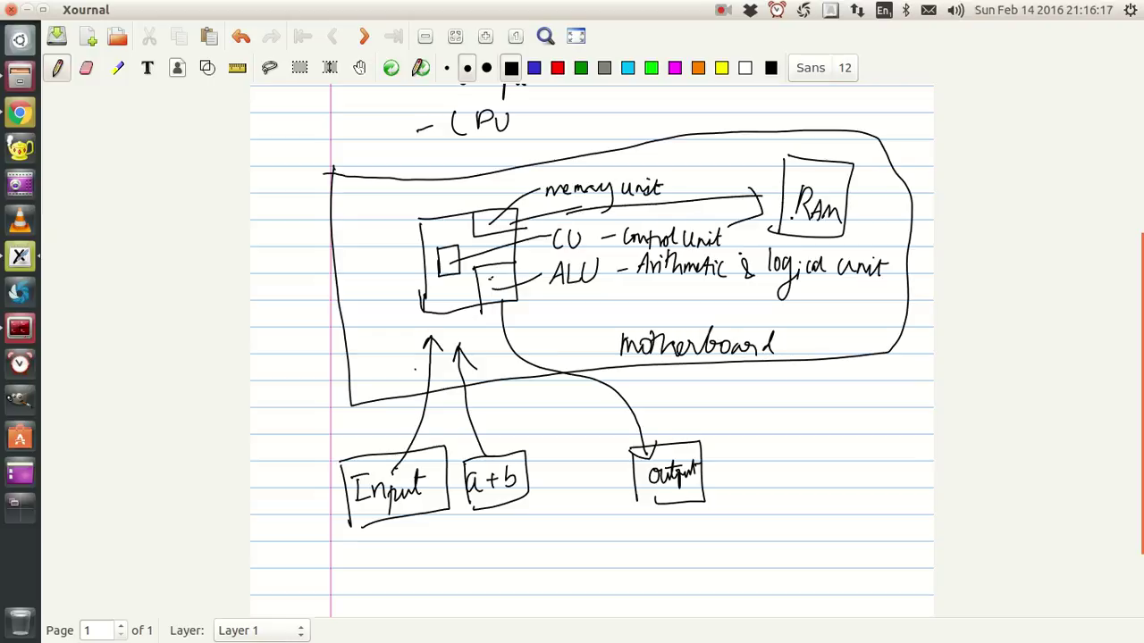